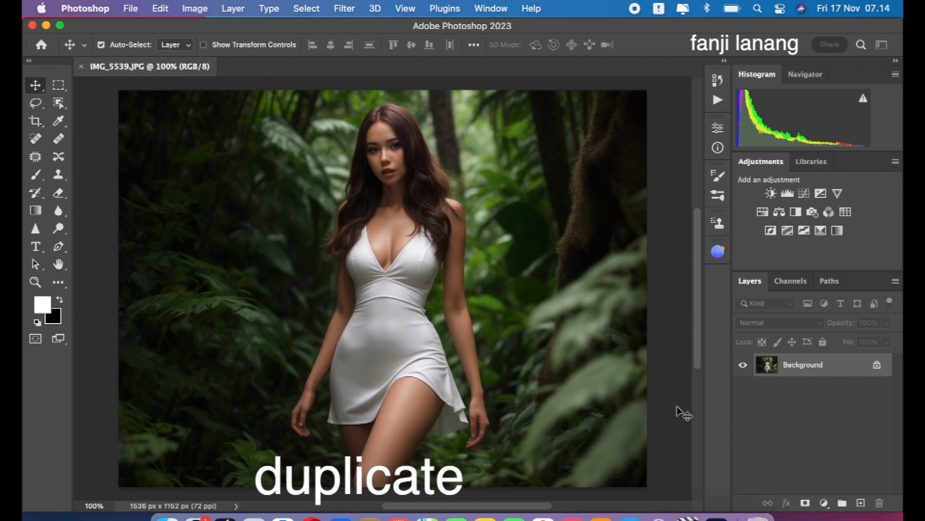
Step: Duplicate the Background layer and add a Channel Mixer adjustment layer above the copy
{"action": "left_click_drag", "start_coordinate": [848, 372], "coordinate": [861, 502]}
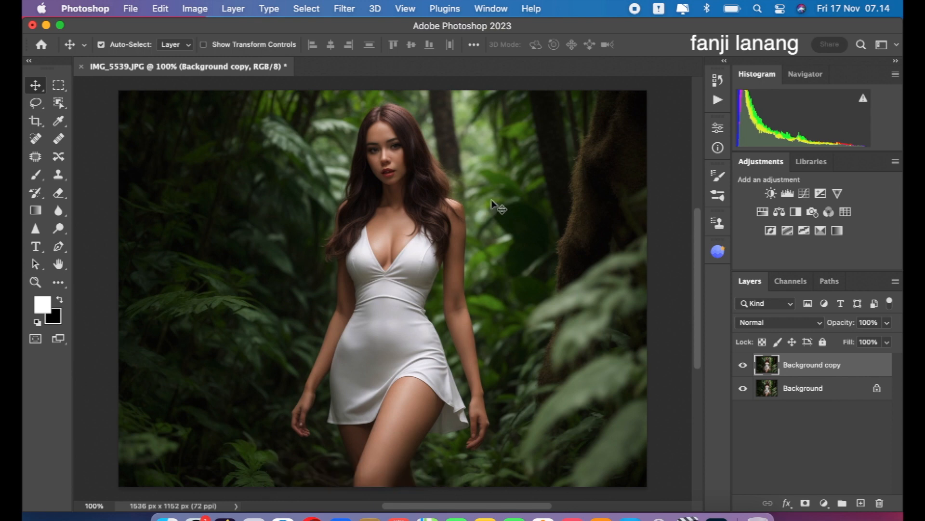
{"action": "left_click", "coordinate": [824, 502]}
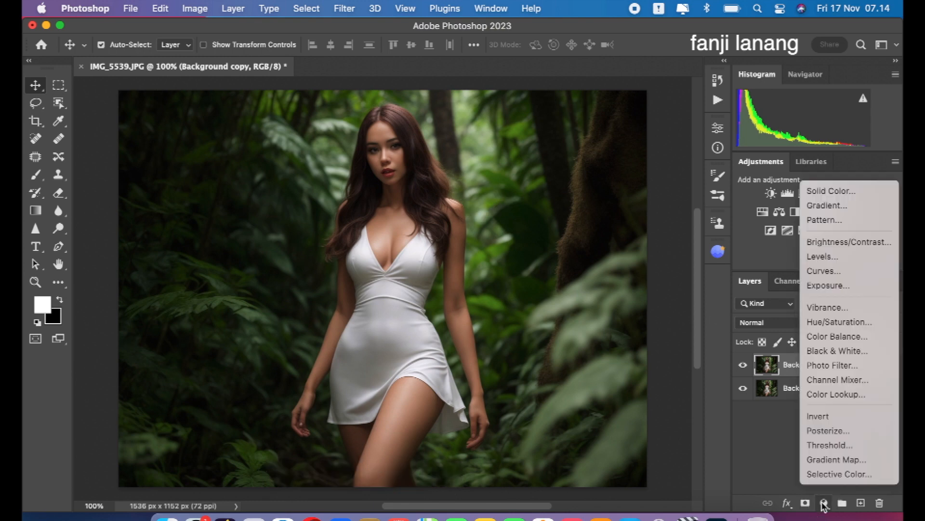
{"action": "left_click", "coordinate": [837, 381]}
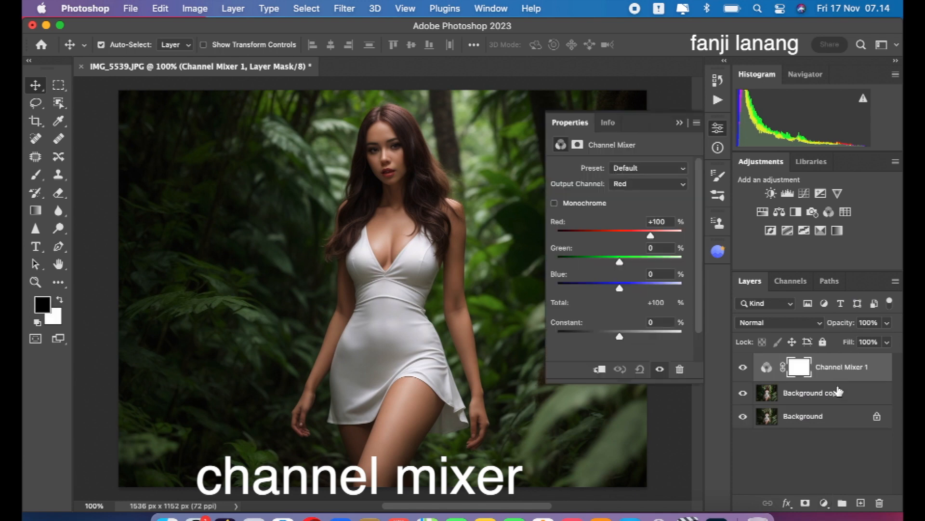
Step: Set the Channel Mixer's Red output channel to Red -51, Green +200 and Blue -51
{"action": "left_click", "coordinate": [636, 184]}
{"action": "left_click", "coordinate": [638, 185]}
{"action": "left_click", "coordinate": [601, 234]}
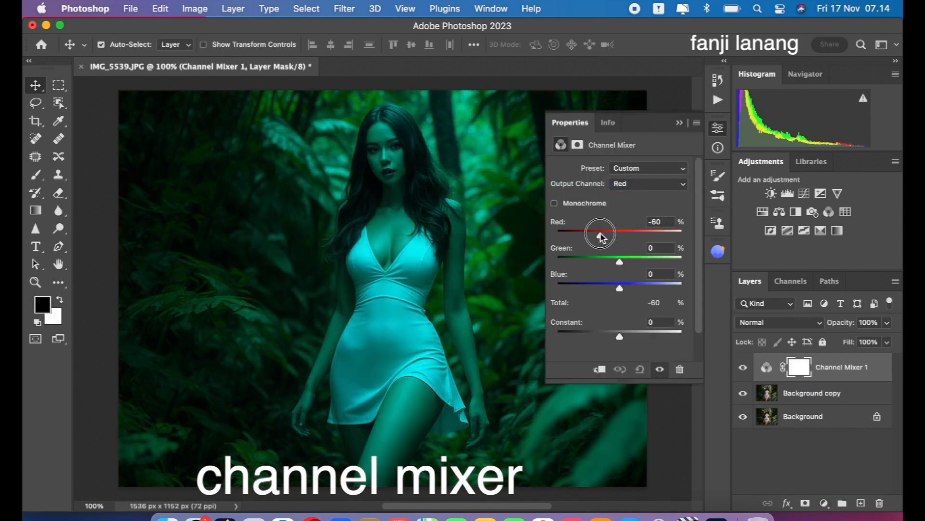
{"action": "left_click_drag", "start_coordinate": [600, 235], "coordinate": [684, 262]}
{"action": "left_click_drag", "start_coordinate": [620, 288], "coordinate": [603, 289]}
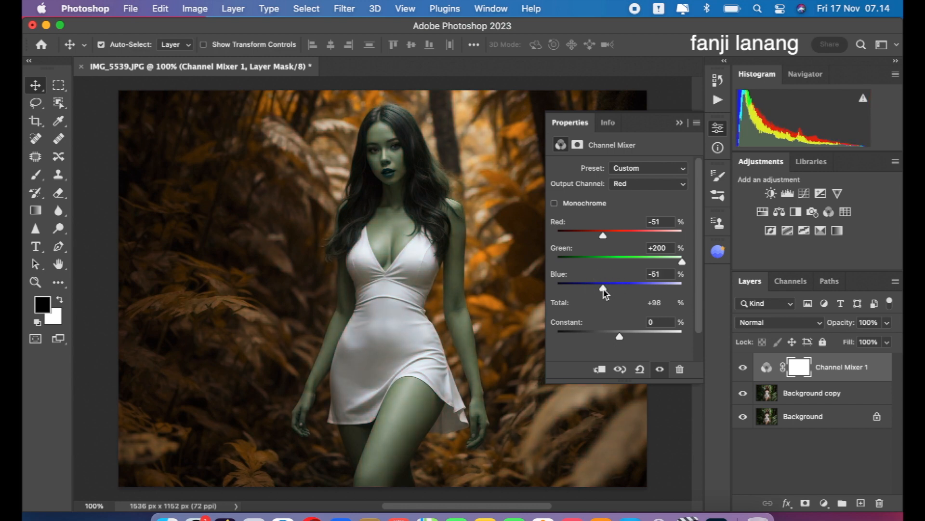
{"action": "left_click", "coordinate": [680, 123]}
Step: Set the Channel Mixer layer's blend mode to Lighten and compare the image with and without it
{"action": "left_click", "coordinate": [793, 323]}
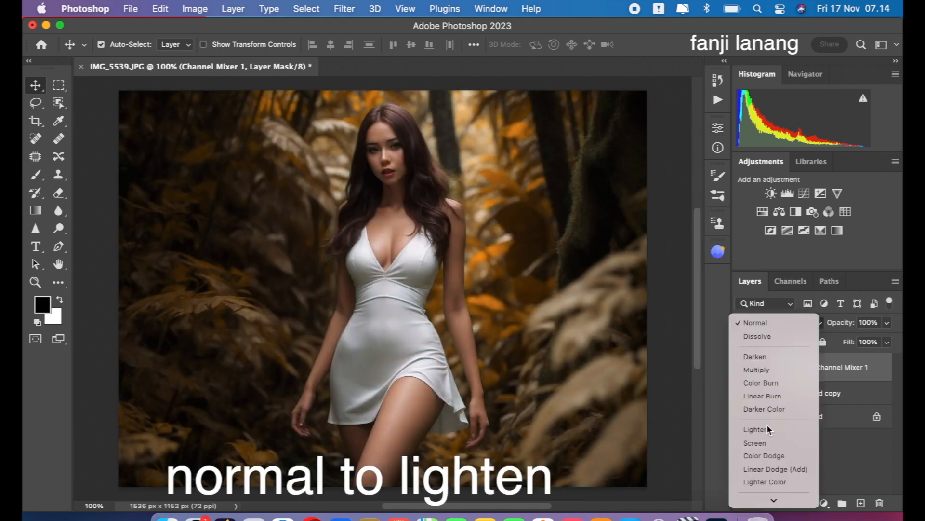
{"action": "left_click", "coordinate": [769, 428]}
{"action": "left_click", "coordinate": [745, 368]}
{"action": "left_click", "coordinate": [745, 369]}
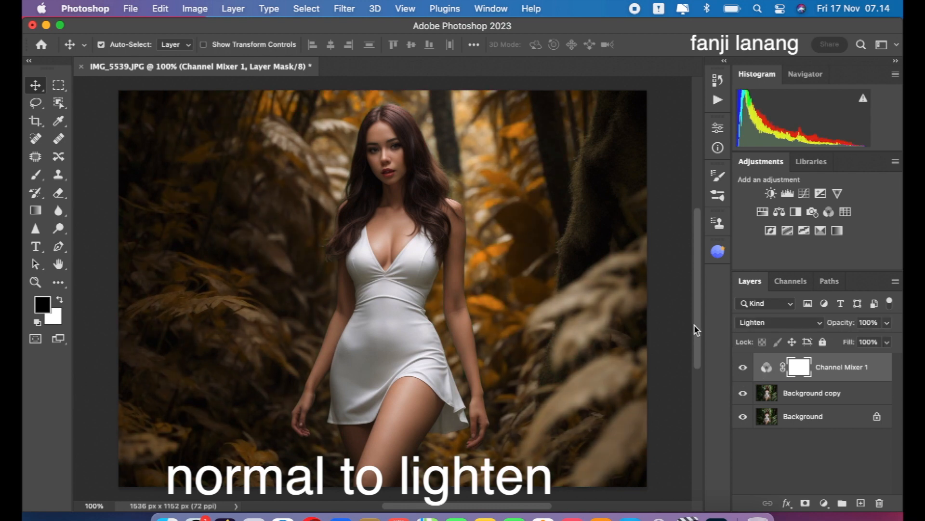
Step: Add a Selective Color adjustment layer and set its Yellows to Cyan -100, Magenta -20, Yellow +45 and Black +1
{"action": "left_click", "coordinate": [825, 502]}
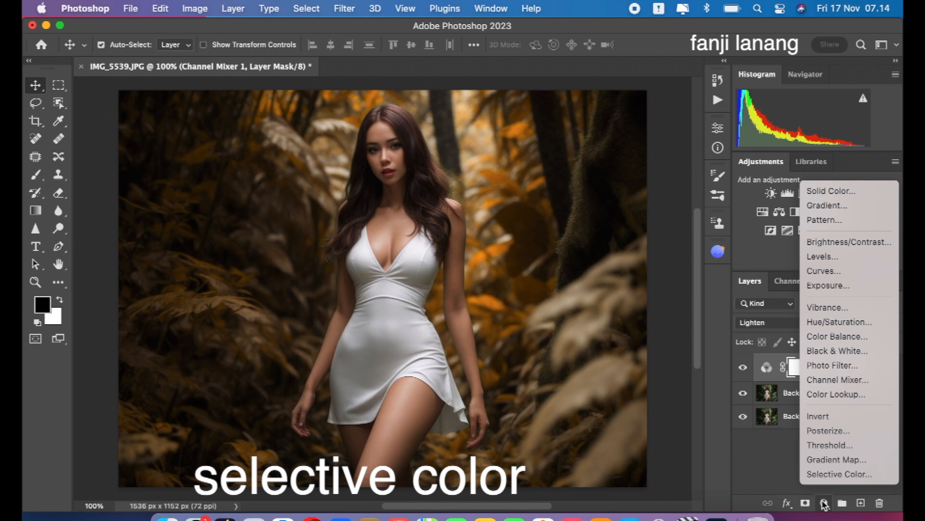
{"action": "left_click", "coordinate": [839, 474]}
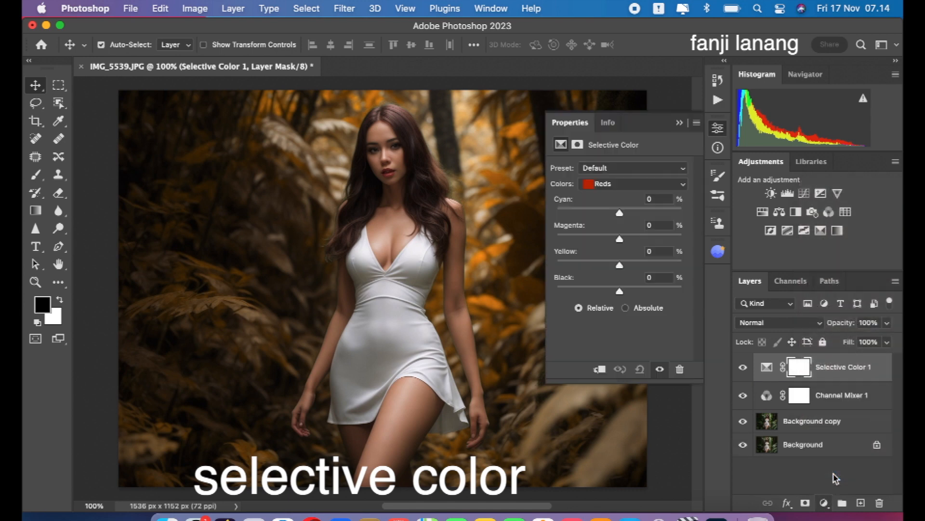
{"action": "left_click", "coordinate": [590, 186]}
{"action": "left_click", "coordinate": [612, 193]}
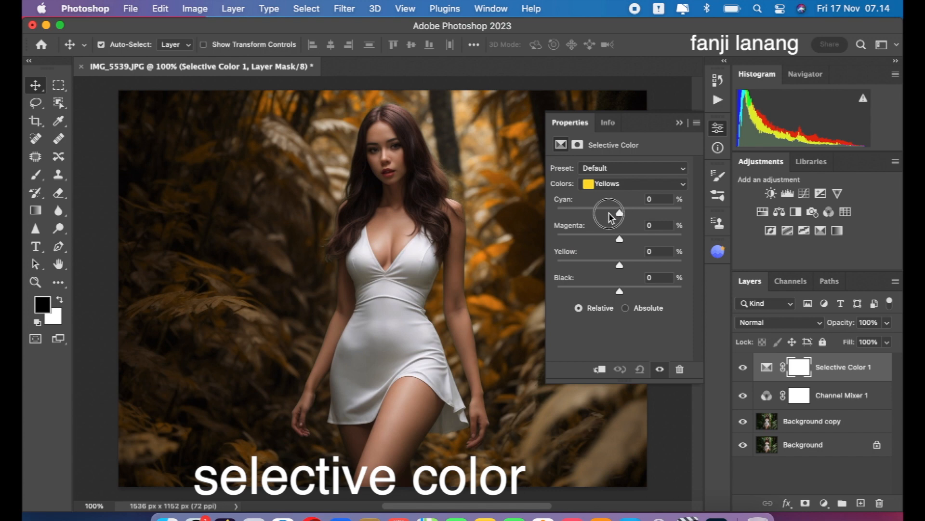
{"action": "left_click_drag", "start_coordinate": [620, 213], "coordinate": [463, 212]}
{"action": "left_click", "coordinate": [608, 236]}
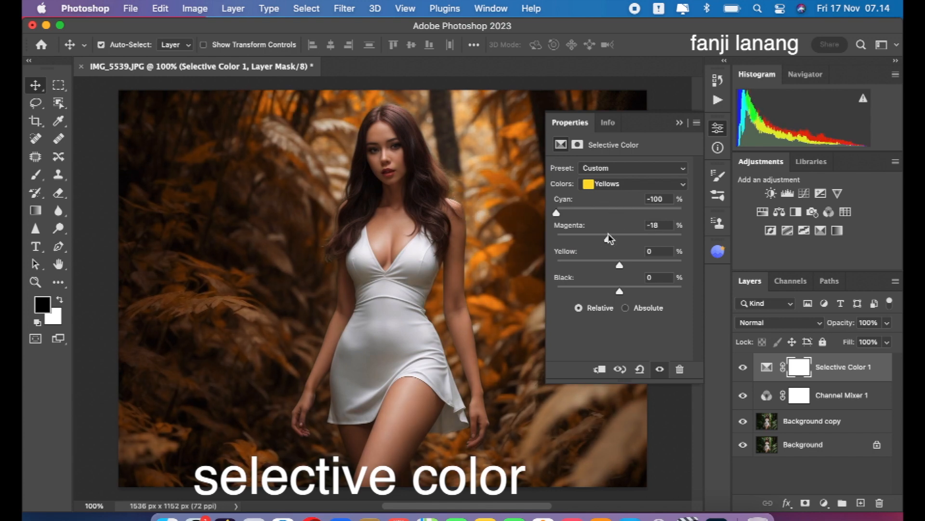
{"action": "left_click_drag", "start_coordinate": [608, 239], "coordinate": [622, 296]}
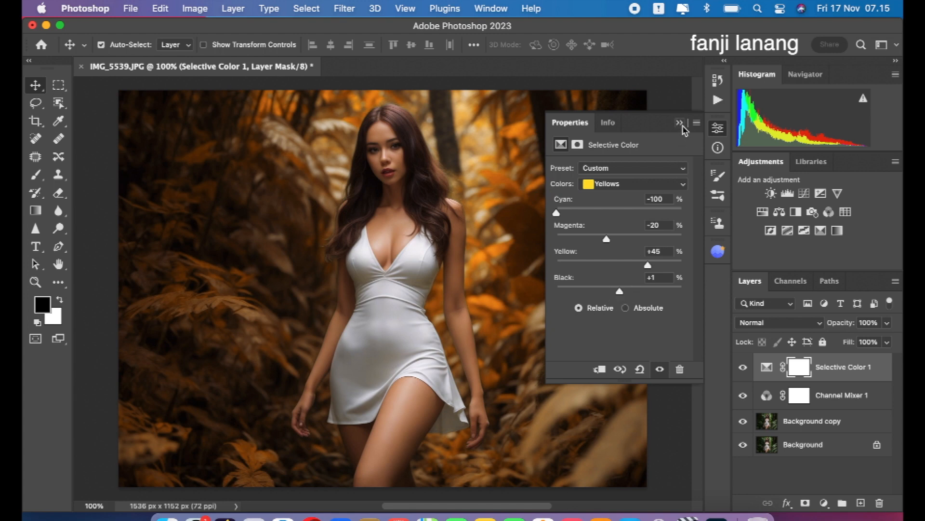
Step: Set the Selective Color layer's Blacks to Cyan +5 and Magenta +5, fine-tune their Black amount, and compare before and after
{"action": "left_click", "coordinate": [639, 184]}
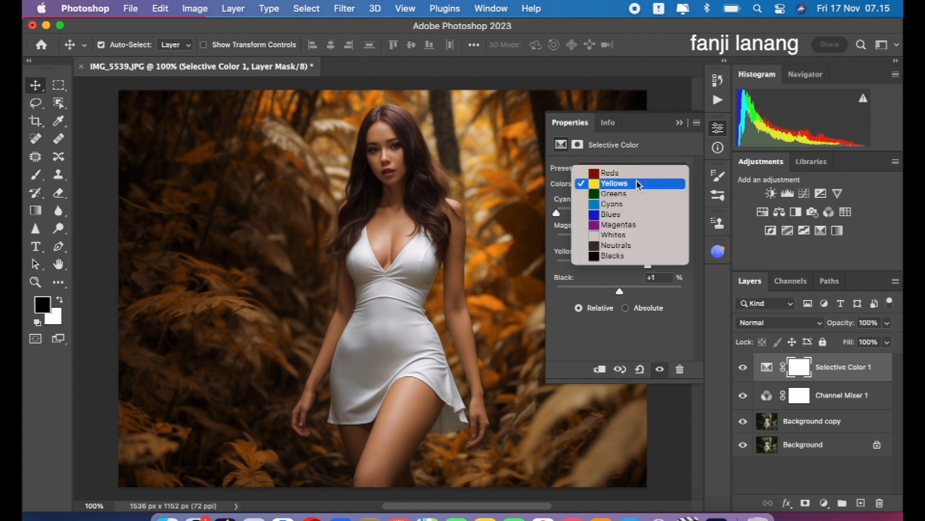
{"action": "left_click", "coordinate": [632, 255]}
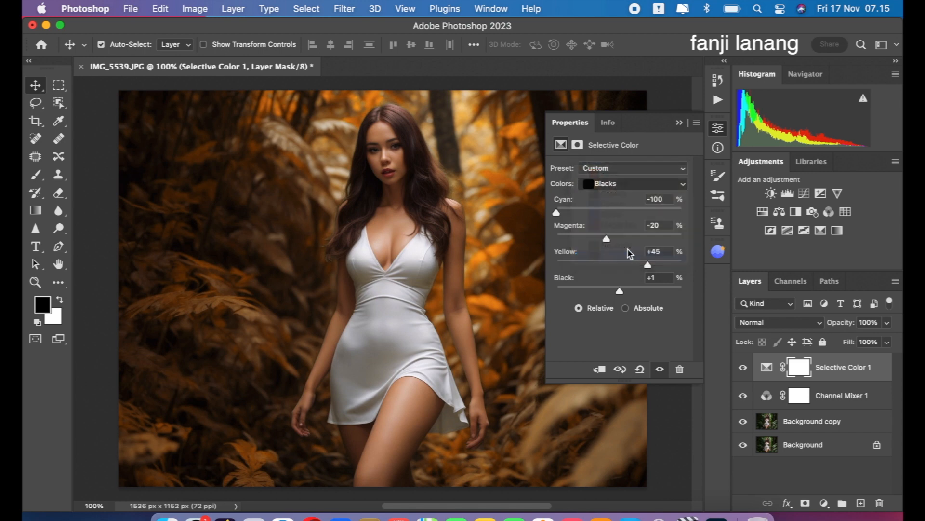
{"action": "left_click_drag", "start_coordinate": [628, 242], "coordinate": [623, 215]}
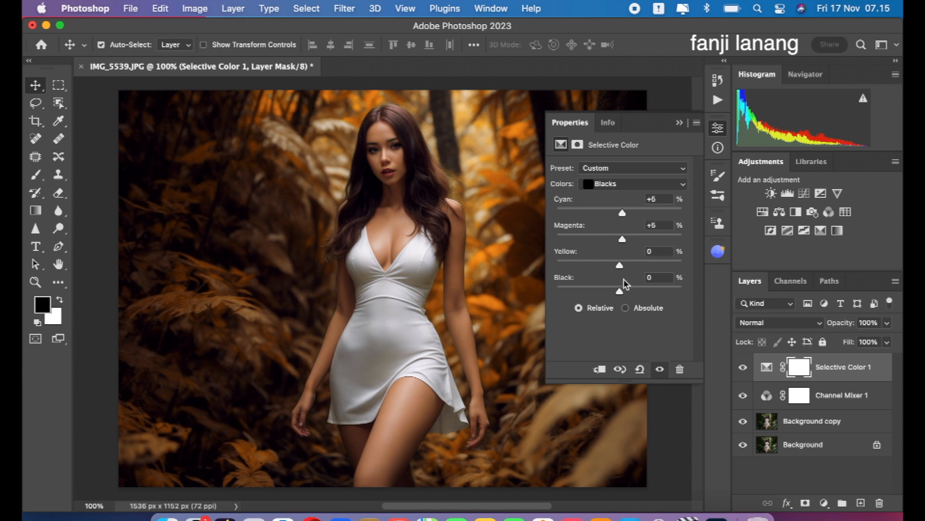
{"action": "left_click_drag", "start_coordinate": [620, 291], "coordinate": [621, 295]}
{"action": "left_click", "coordinate": [680, 122]}
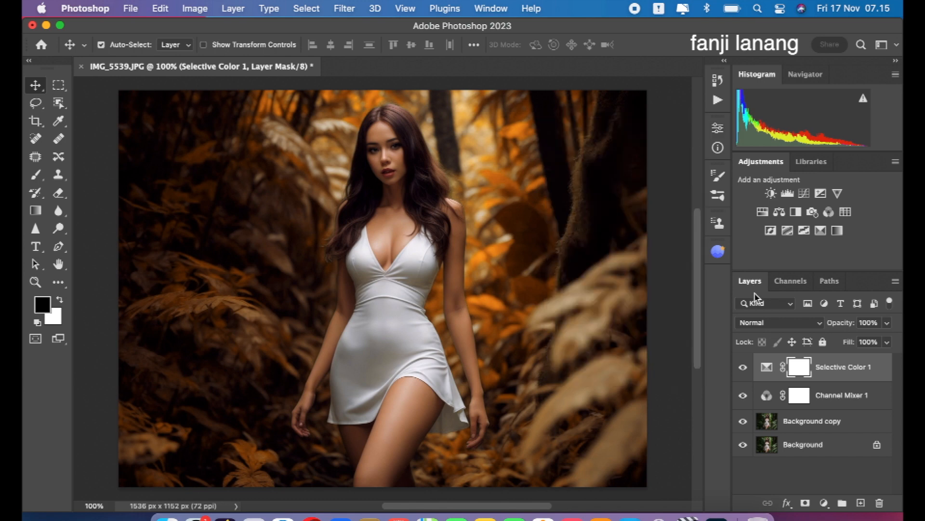
{"action": "left_click", "coordinate": [743, 367]}
{"action": "left_click", "coordinate": [738, 369]}
Step: Add a Curves adjustment layer with a midpoint of input 126, output 142, the black point at input 6 and the white point at output 248
{"action": "left_click", "coordinate": [824, 502]}
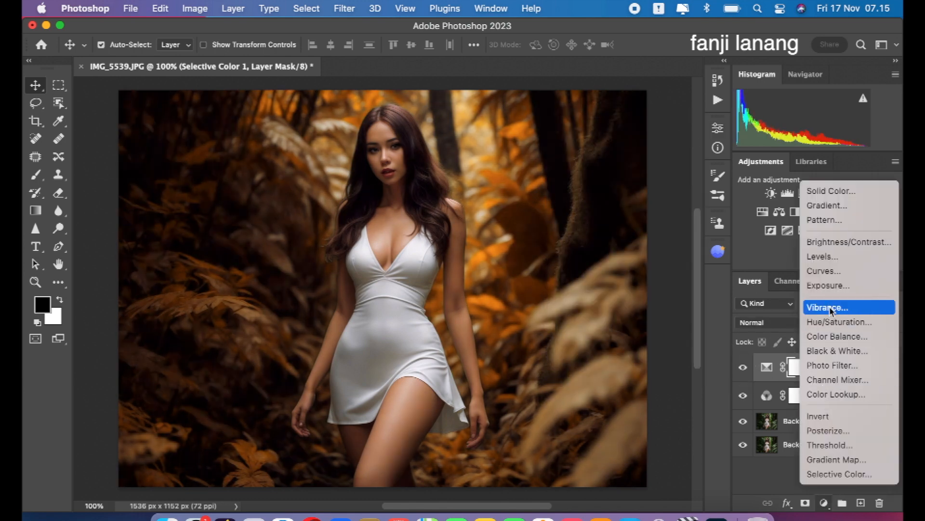
{"action": "left_click", "coordinate": [839, 271]}
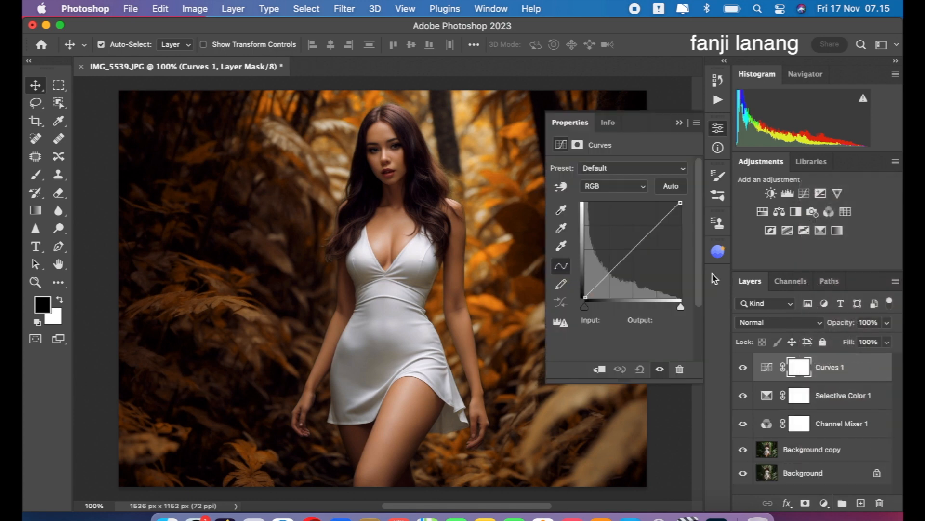
{"action": "left_click", "coordinate": [632, 244]}
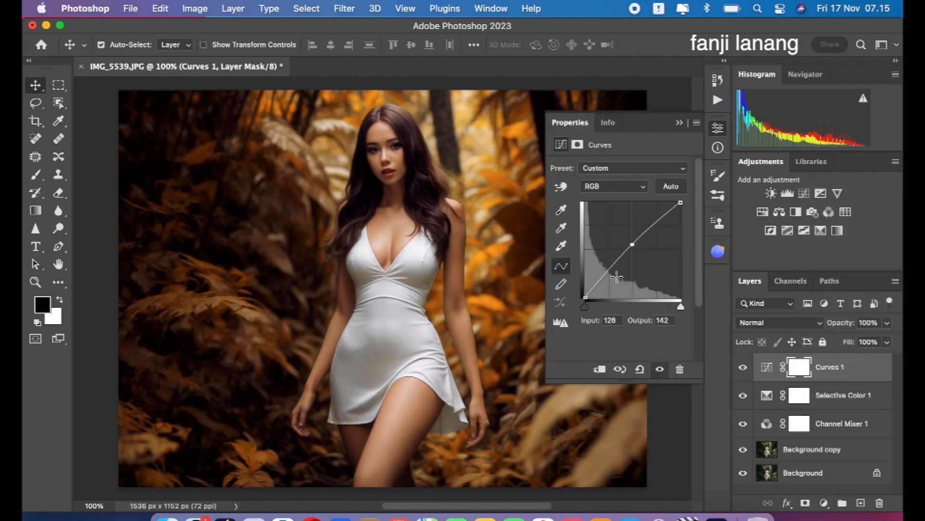
{"action": "left_click", "coordinate": [587, 299]}
{"action": "left_click_drag", "start_coordinate": [586, 299], "coordinate": [587, 299]}
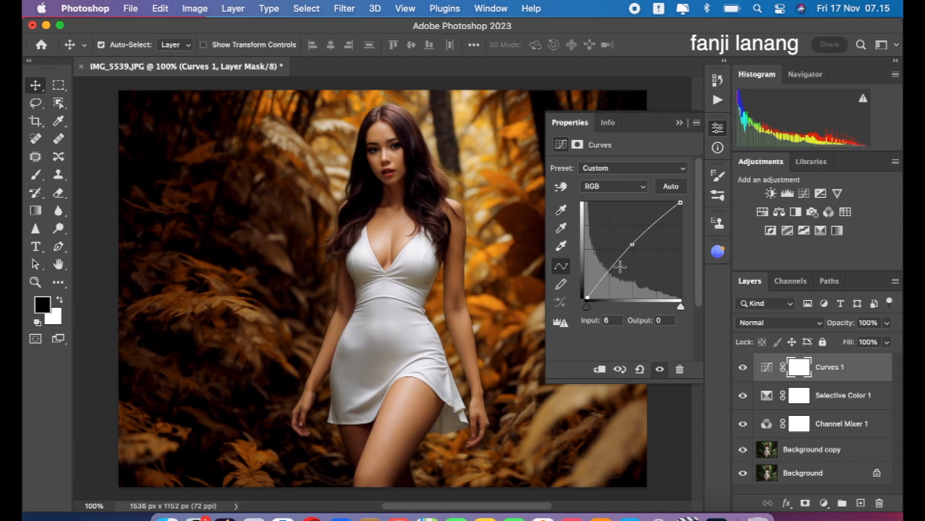
{"action": "left_click_drag", "start_coordinate": [682, 203], "coordinate": [682, 206]}
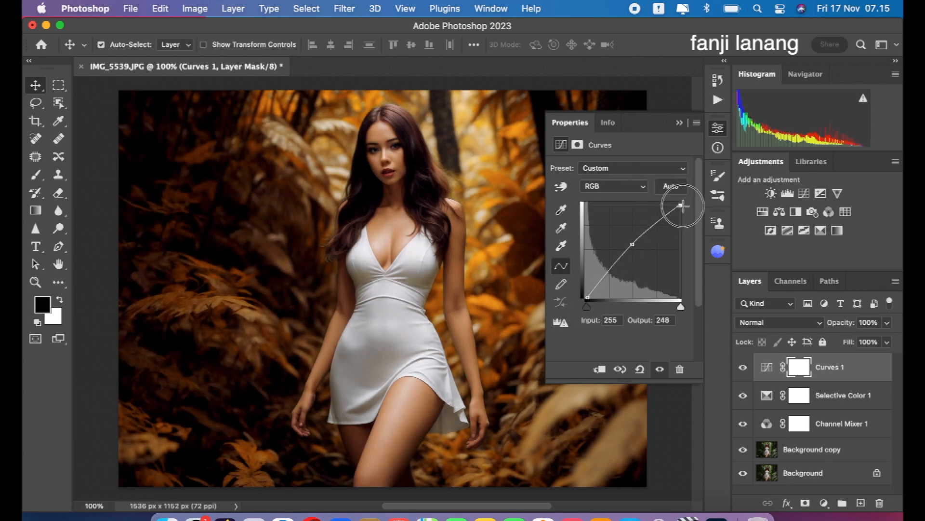
{"action": "left_click", "coordinate": [679, 123]}
{"action": "left_click", "coordinate": [744, 367]}
{"action": "left_click", "coordinate": [744, 367]}
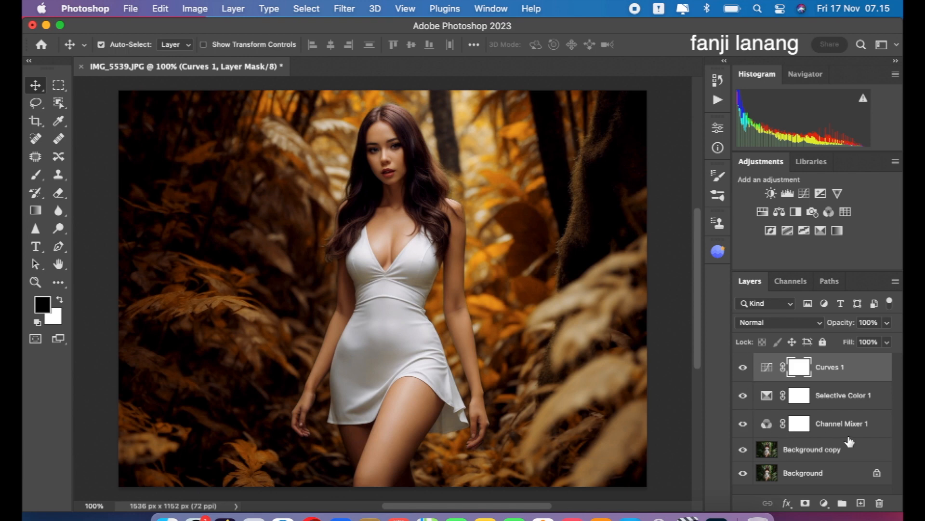
Step: Create a new layer above Curves and choose a pale cream foreground colour with hue 42 for the Gradient tool
{"action": "left_click", "coordinate": [860, 503]}
{"action": "key", "text": "x"}
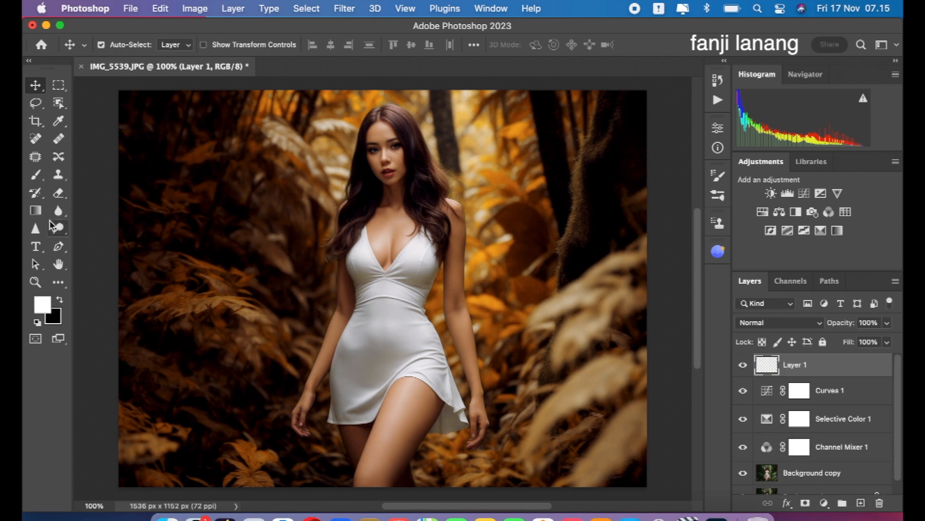
{"action": "left_click", "coordinate": [39, 212]}
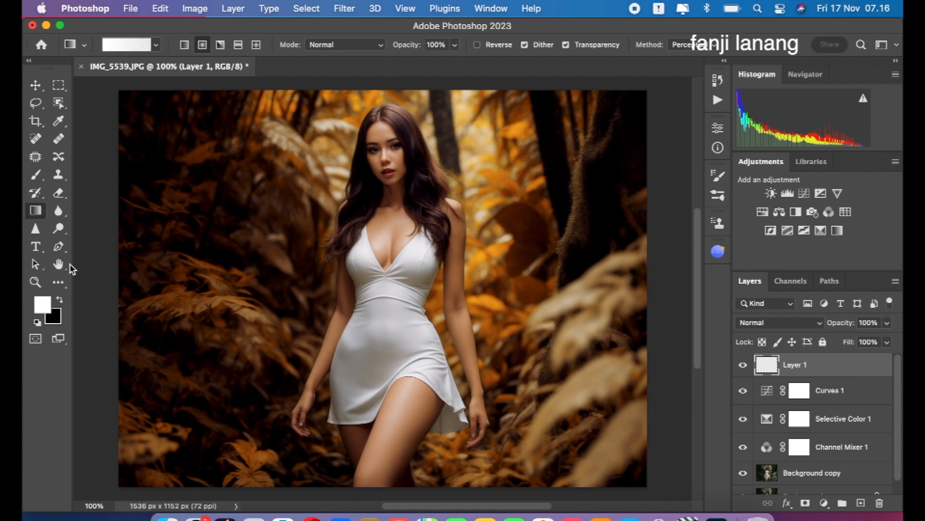
{"action": "left_click", "coordinate": [43, 310]}
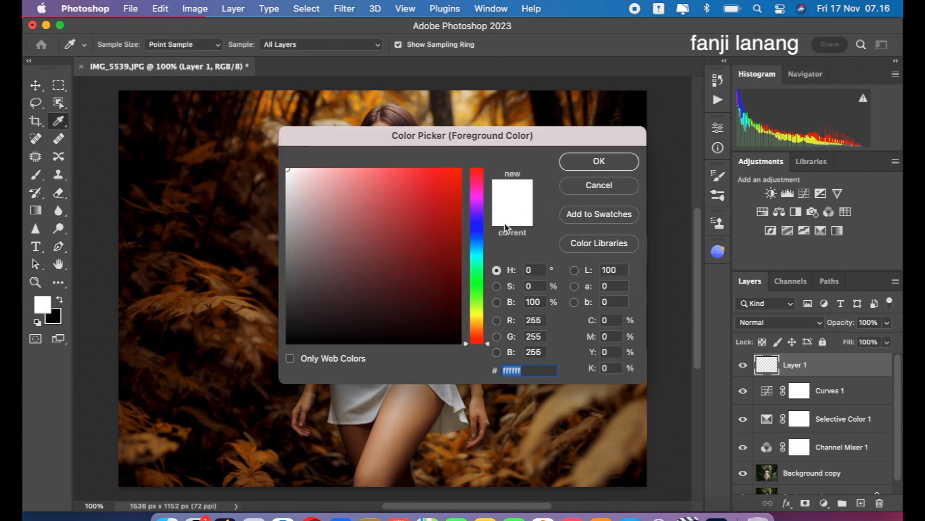
{"action": "left_click", "coordinate": [475, 316]}
{"action": "left_click_drag", "start_coordinate": [474, 318], "coordinate": [475, 322]}
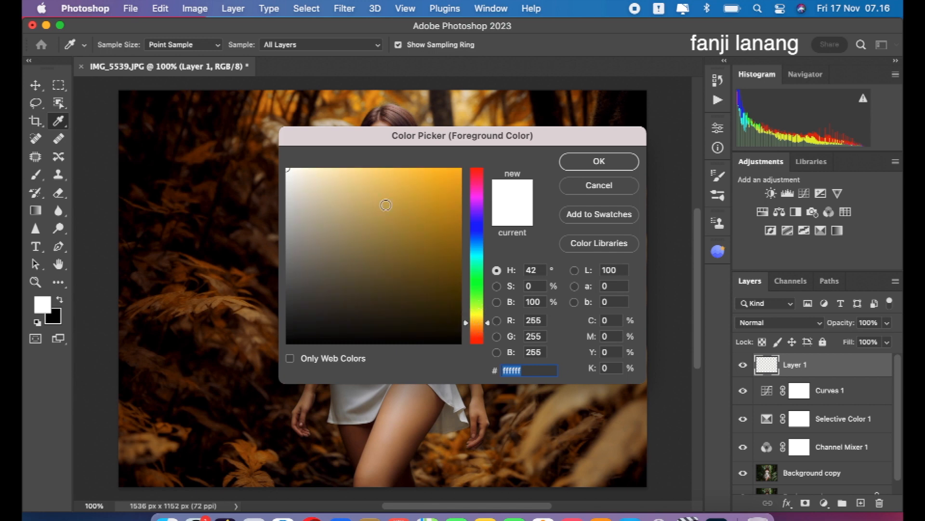
{"action": "left_click", "coordinate": [325, 171]}
{"action": "left_click", "coordinate": [596, 161]}
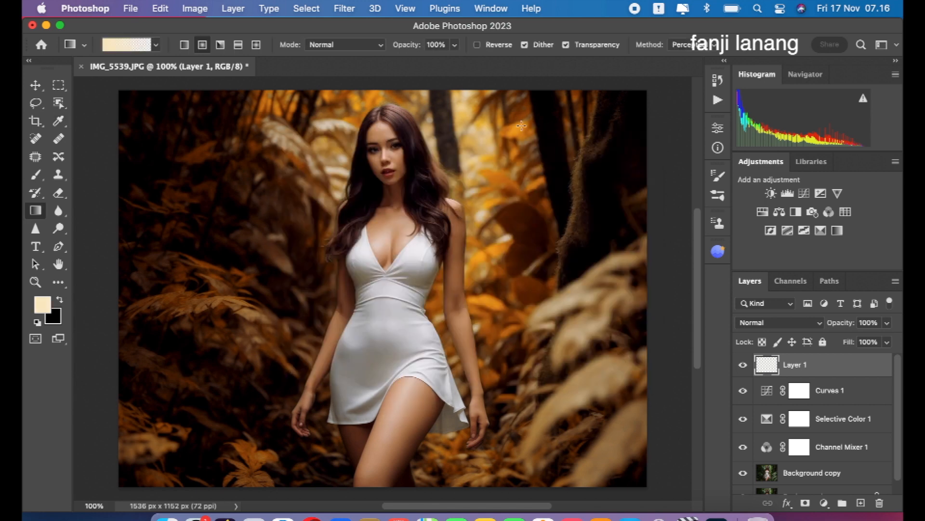
Step: Draw a radial light glow from just above the photo's top edge toward the woman's chest and set its layer to Screen
{"action": "key", "text": "super+minus"}
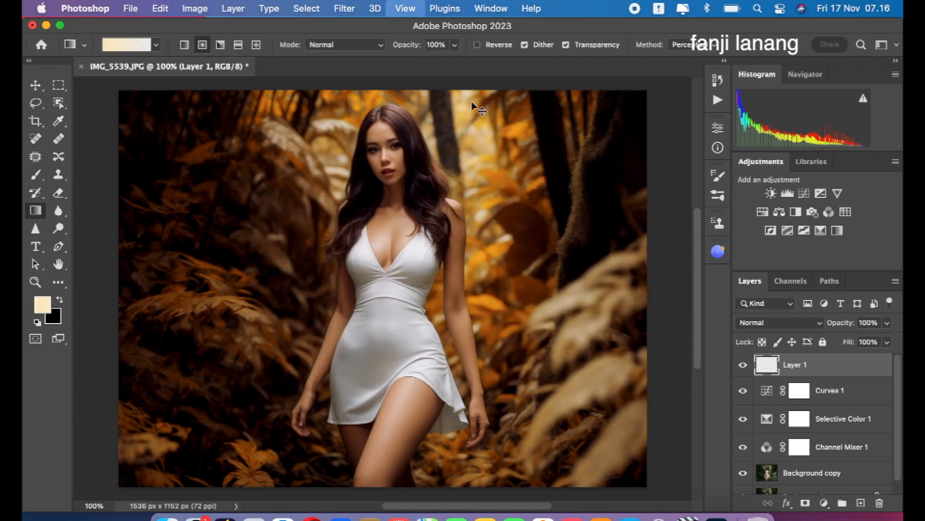
{"action": "left_click_drag", "start_coordinate": [451, 123], "coordinate": [400, 247]}
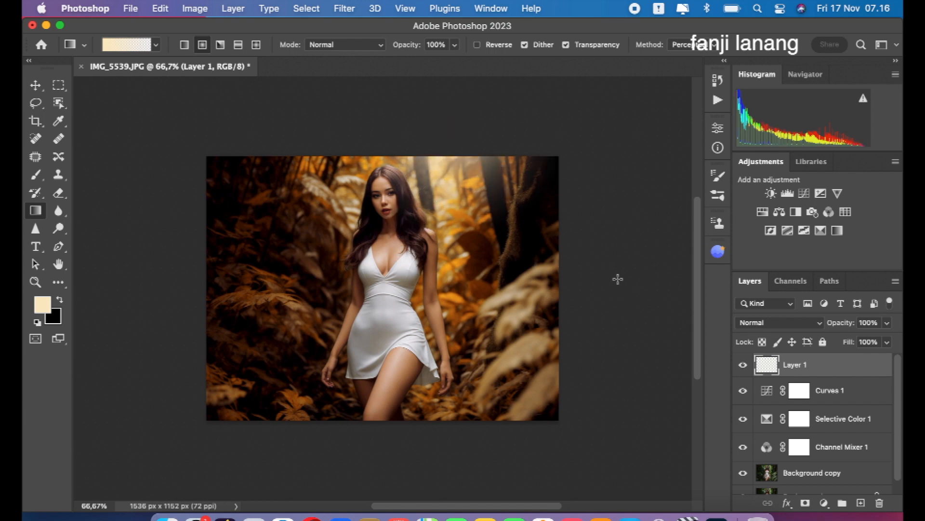
{"action": "left_click", "coordinate": [759, 322]}
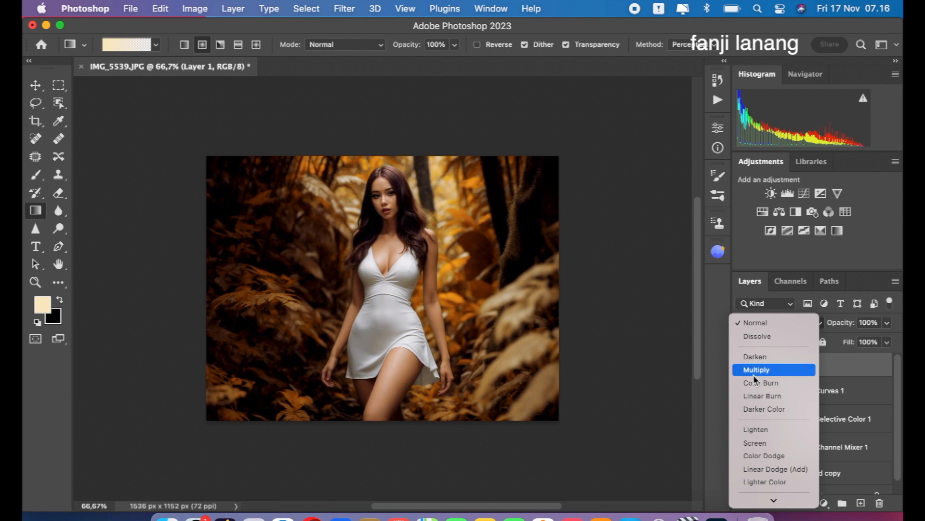
{"action": "left_click", "coordinate": [756, 442]}
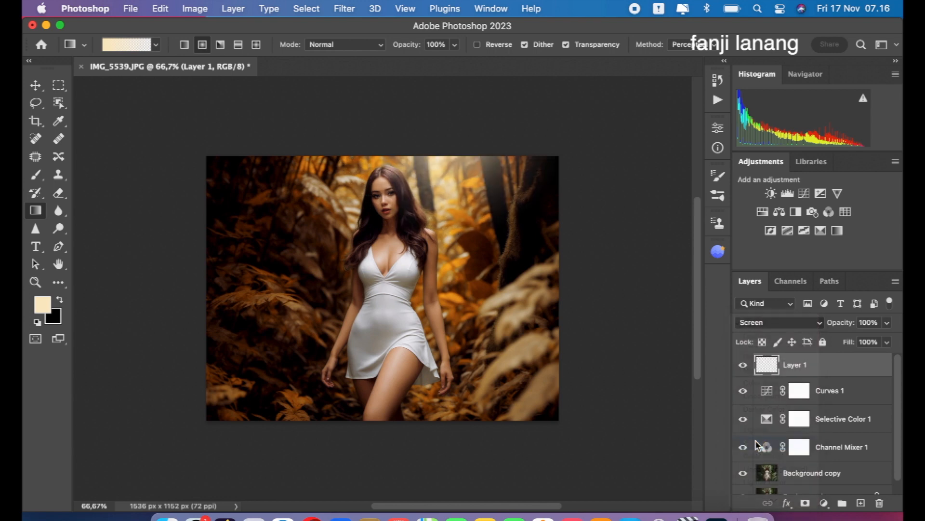
{"action": "left_click", "coordinate": [35, 85]}
{"action": "left_click", "coordinate": [404, 9]}
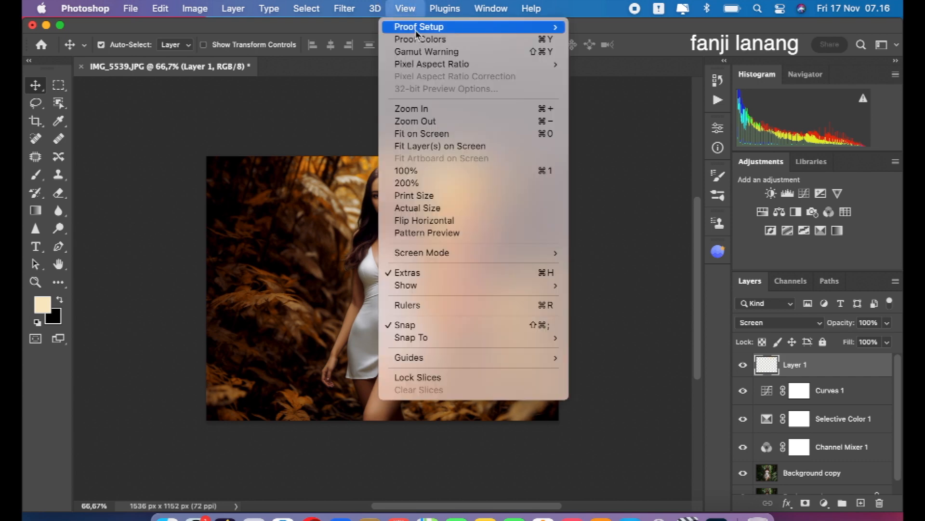
{"action": "left_click", "coordinate": [429, 135]}
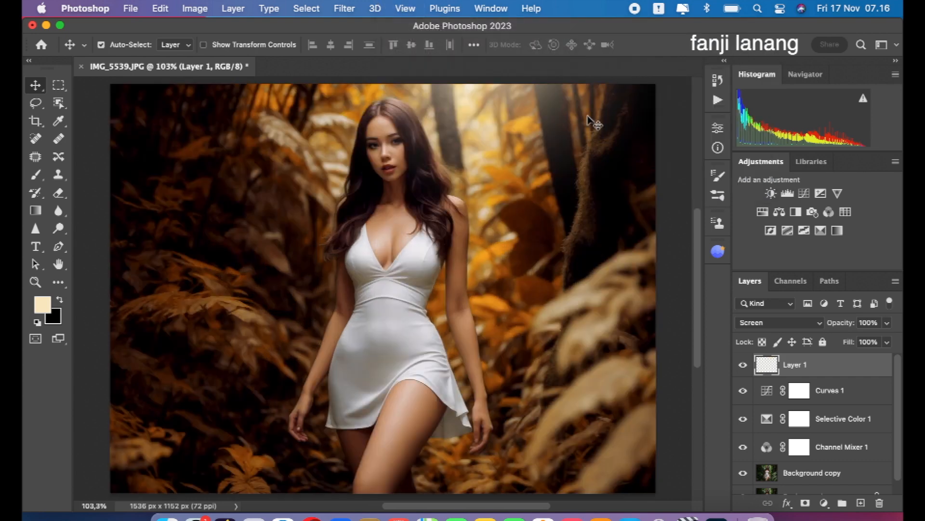
{"action": "left_click", "coordinate": [743, 365]}
{"action": "left_click", "coordinate": [742, 365]}
Step: Add a mask to the glow layer and paint black over the woman's face, hair and neck with a soft brush
{"action": "left_click", "coordinate": [805, 503]}
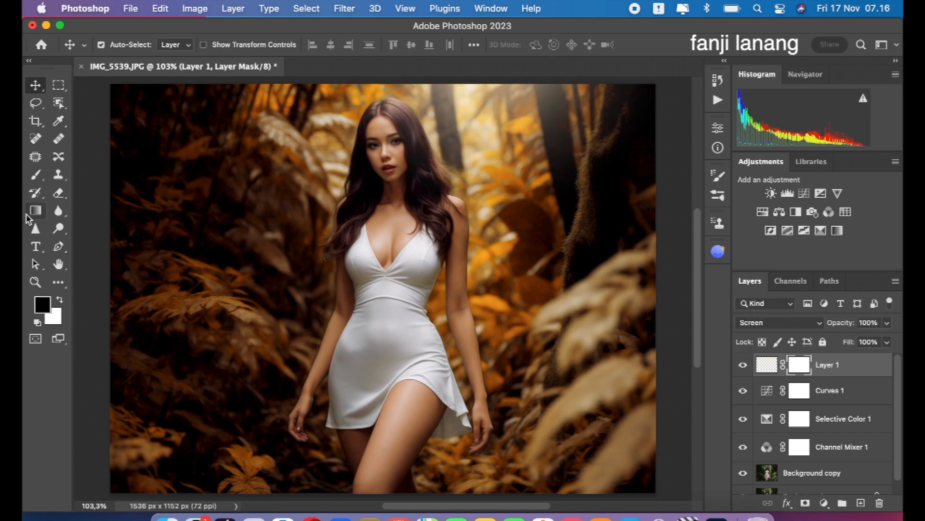
{"action": "left_click", "coordinate": [36, 175]}
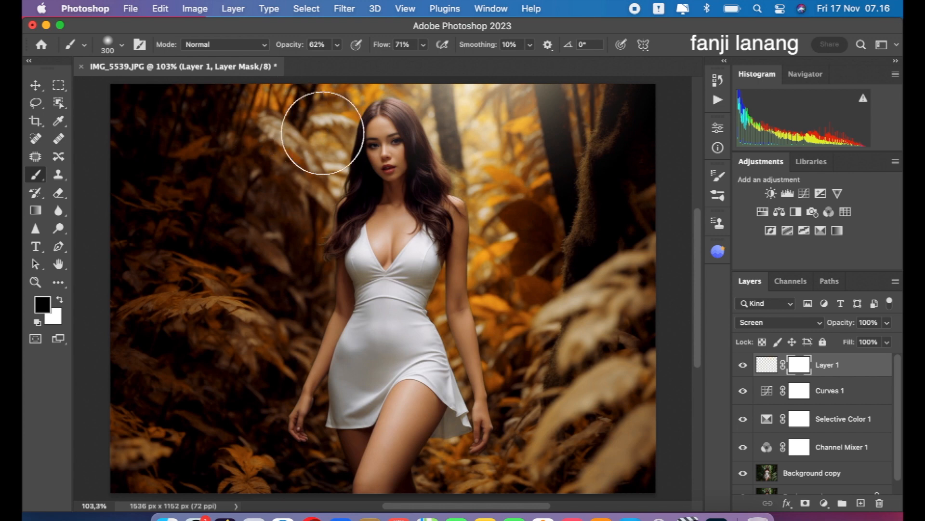
{"action": "left_click", "coordinate": [378, 135]}
{"action": "left_click_drag", "start_coordinate": [379, 137], "coordinate": [385, 164]}
{"action": "left_click_drag", "start_coordinate": [385, 158], "coordinate": [385, 203]}
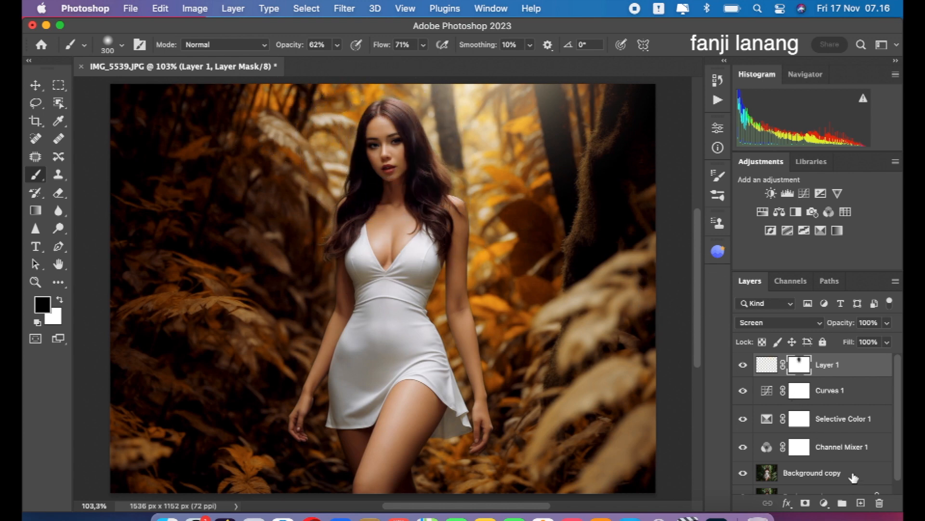
{"action": "left_click", "coordinate": [37, 85]}
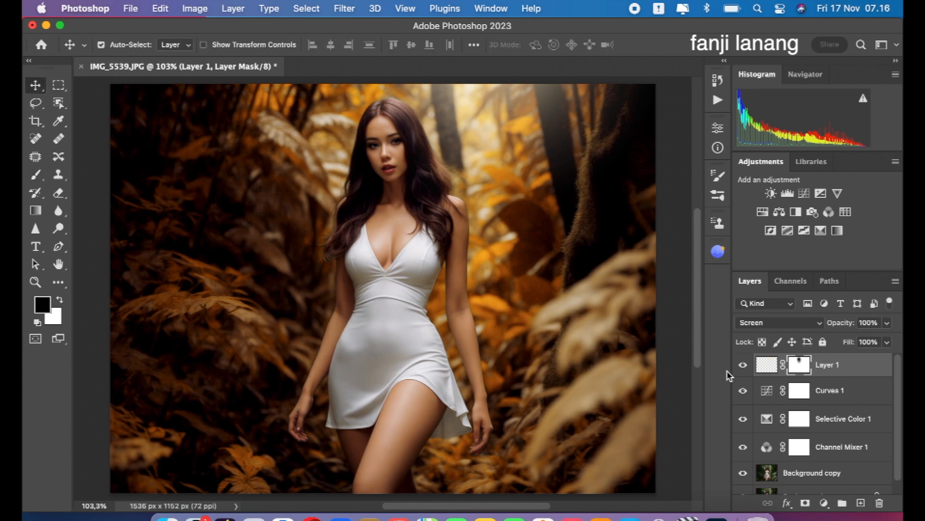